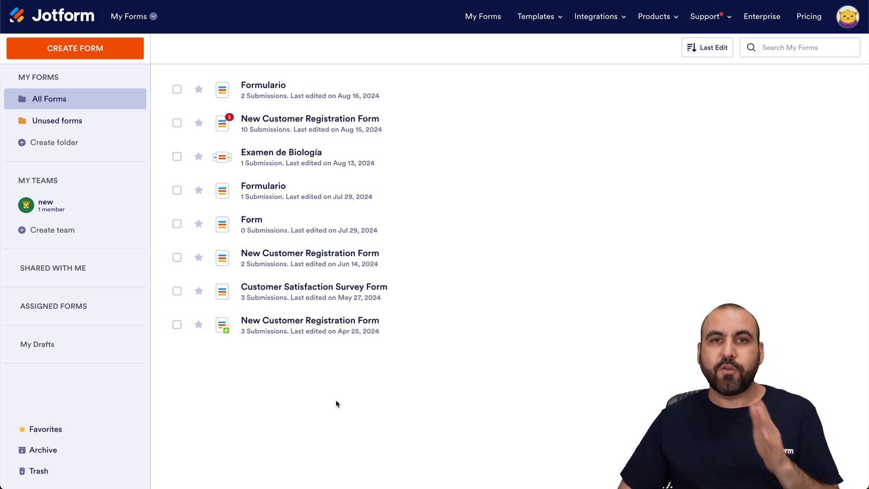
Start a new classic form from scratch
{"action": "left_click", "coordinate": [67, 54]}
{"action": "left_click", "coordinate": [315, 172]}
{"action": "left_click", "coordinate": [380, 182]}
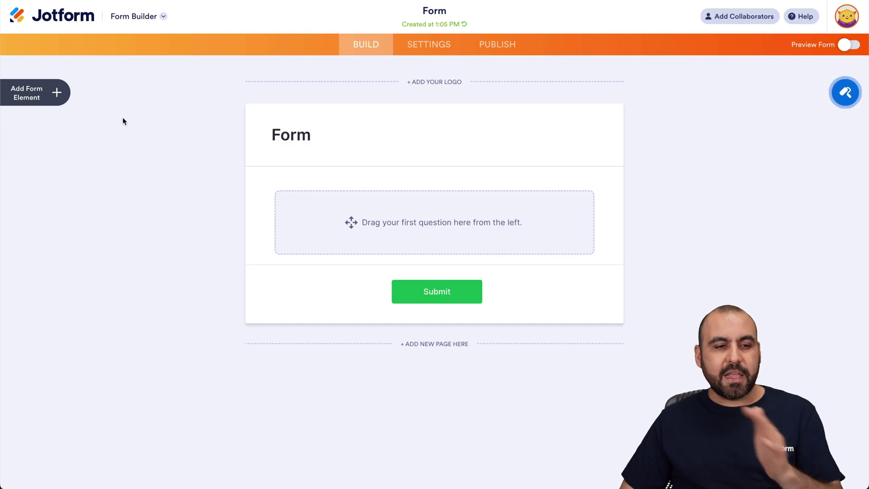
Add Full Name, Address, Phone Number and Email fields to the form
{"action": "left_click", "coordinate": [63, 92]}
{"action": "left_click", "coordinate": [82, 149]}
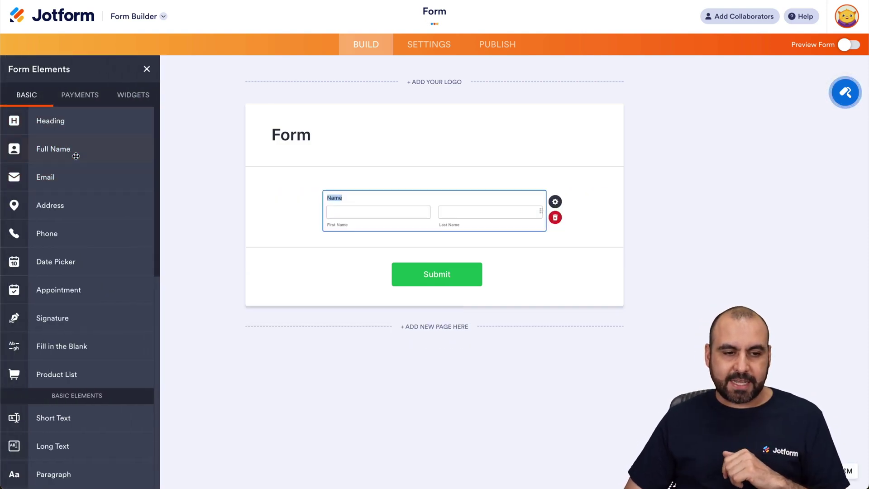
{"action": "left_click", "coordinate": [75, 199]}
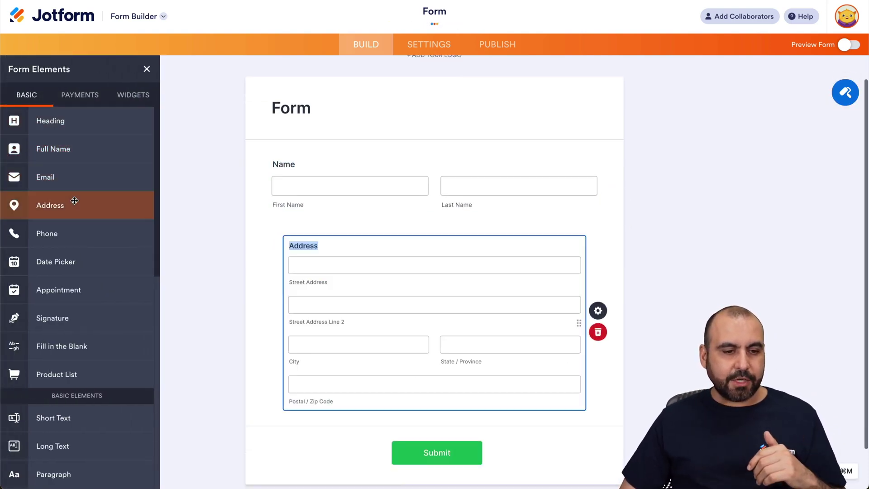
{"action": "left_click", "coordinate": [79, 206]}
{"action": "left_click", "coordinate": [72, 142]}
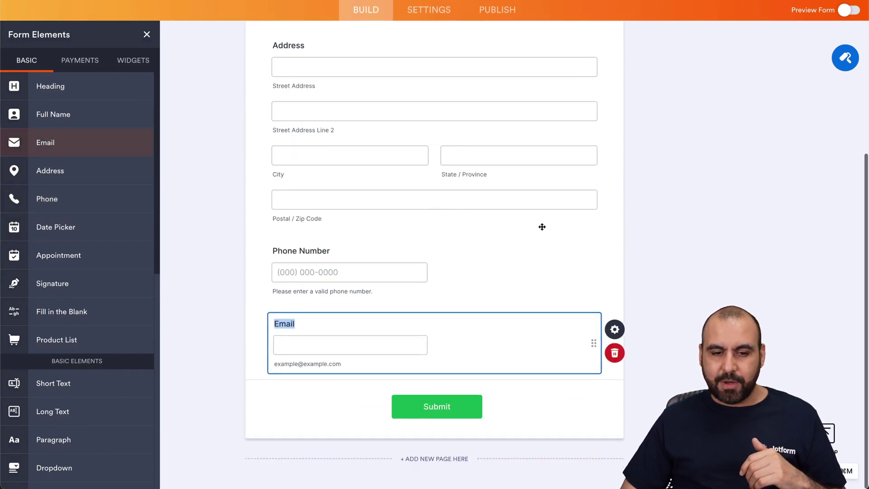
{"action": "scroll", "coordinate": [542, 225], "scroll_direction": "up", "scroll_amount": 5}
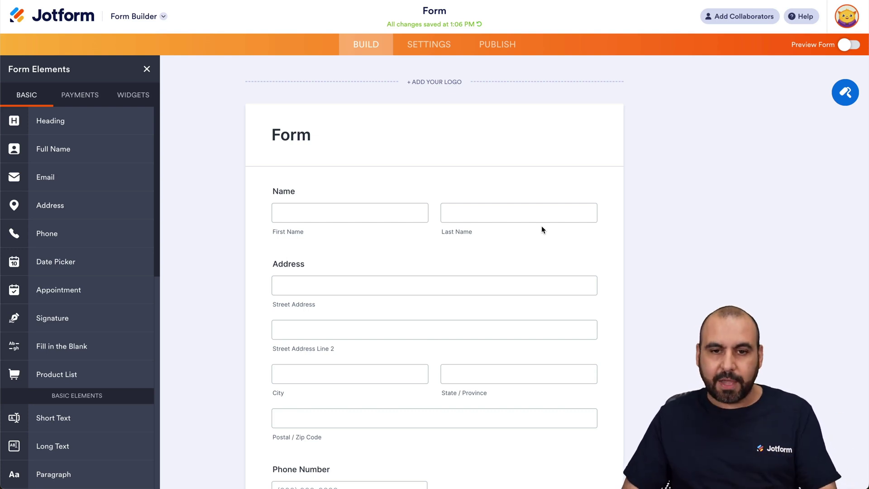
{"action": "left_click", "coordinate": [432, 47]}
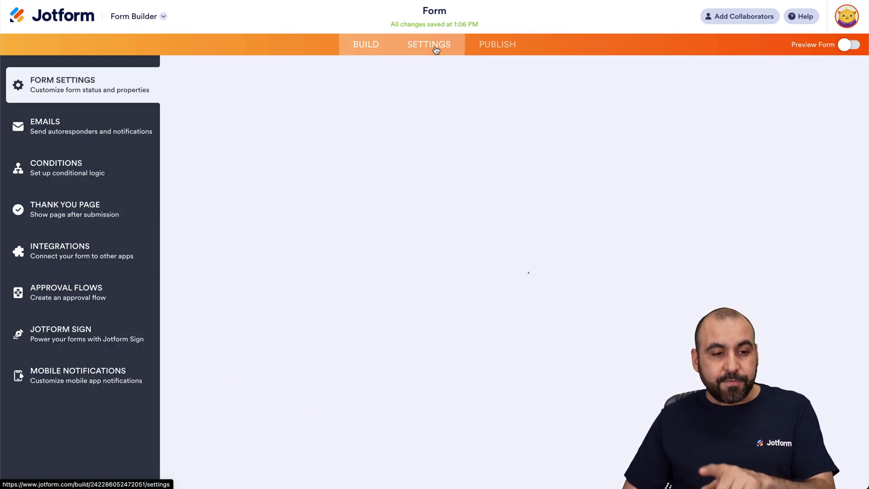
Search the form's integrations for 'constan' and turn on the live form preview
{"action": "left_click", "coordinate": [77, 249]}
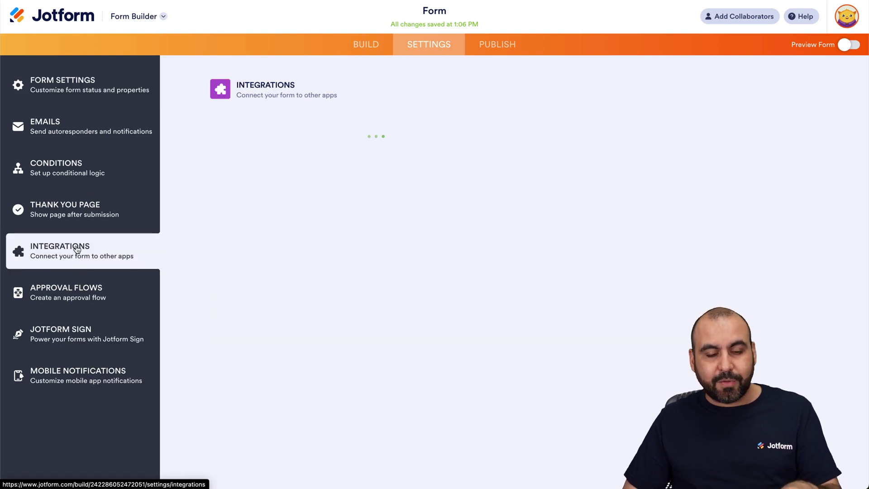
{"action": "type", "text": "constan"}
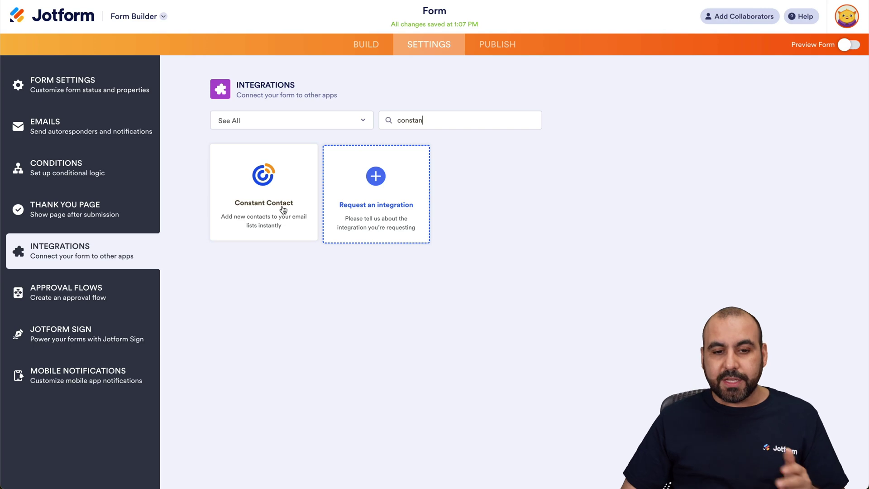
{"action": "left_click", "coordinate": [854, 46]}
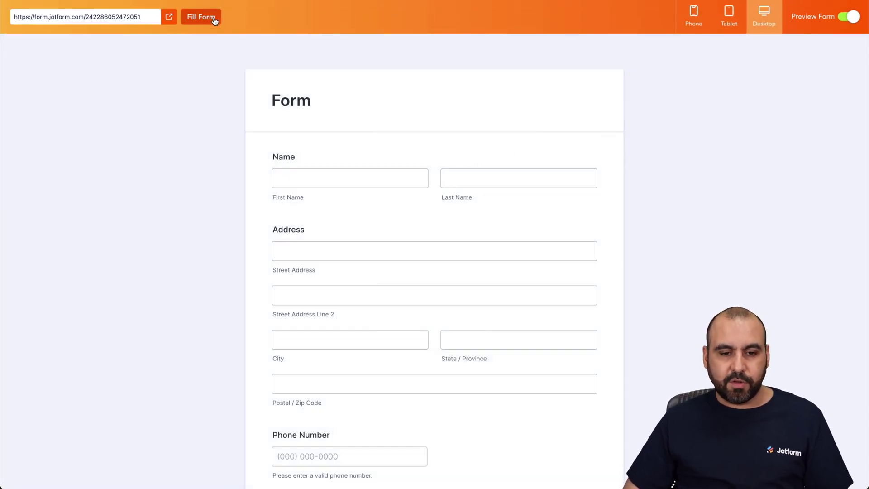
Submit an auto-filled sample entry from the live preview, then restart the preview
{"action": "left_click", "coordinate": [215, 21]}
{"action": "left_click", "coordinate": [455, 425]}
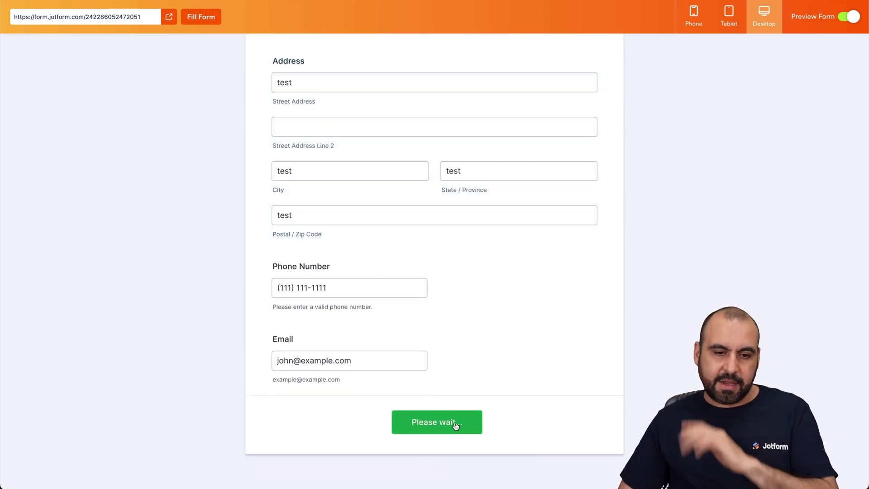
{"action": "left_click", "coordinate": [845, 19]}
{"action": "left_click", "coordinate": [847, 41]}
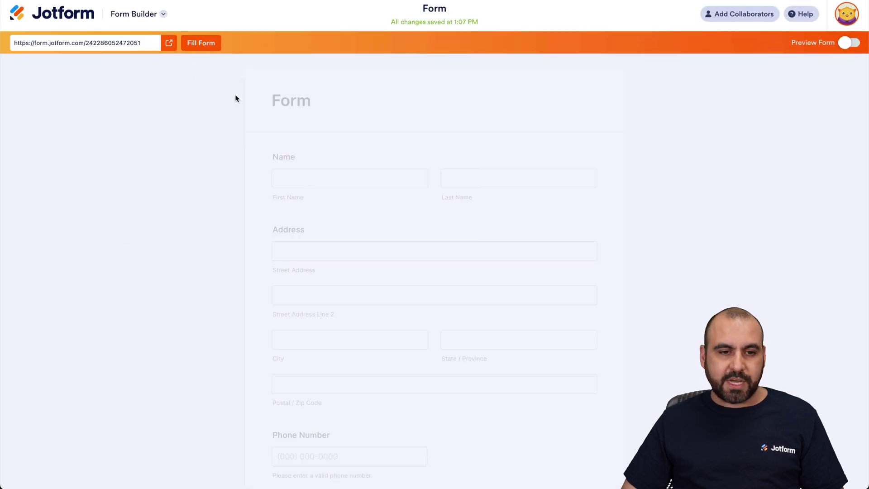
{"action": "left_click", "coordinate": [192, 23]}
{"action": "double_click", "coordinate": [325, 176]}
{"action": "key", "text": "BackSpace"}
{"action": "type", "text": "jorge"}
{"action": "key", "text": "Tab"}
{"action": "type", "text": "Agu"}
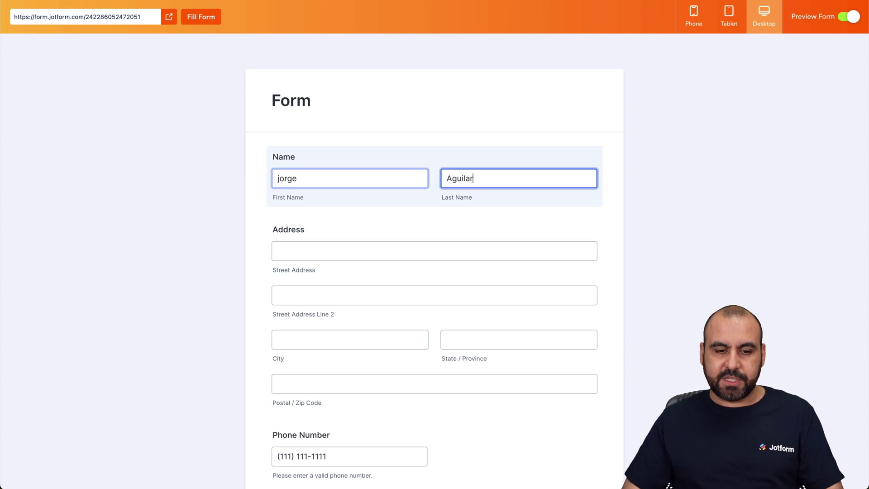
{"action": "scroll", "coordinate": [241, 292], "scroll_direction": "down", "scroll_amount": 4}
Change the email's name part to 'test', submit the entry, and turn preview off
{"action": "left_click", "coordinate": [281, 360]}
{"action": "double_click", "coordinate": [281, 360]}
{"action": "type", "text": "test"}
{"action": "left_click", "coordinate": [425, 422]}
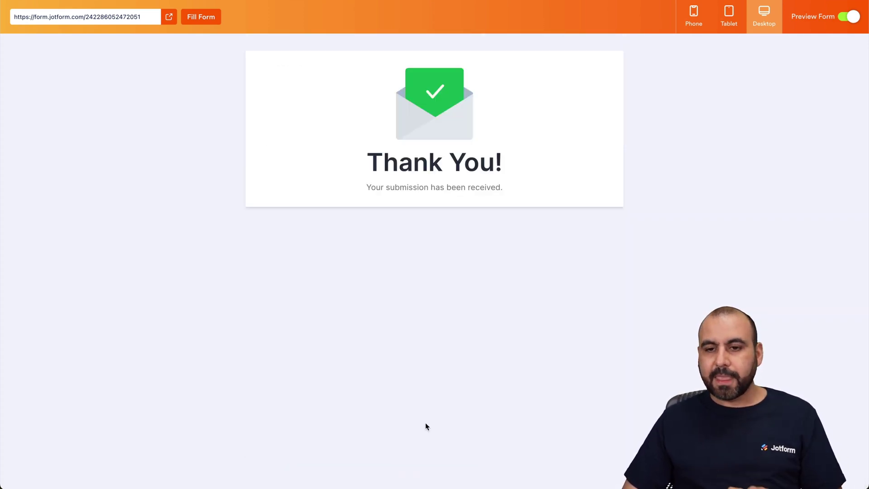
{"action": "left_click", "coordinate": [853, 17]}
{"action": "left_click", "coordinate": [147, 17]}
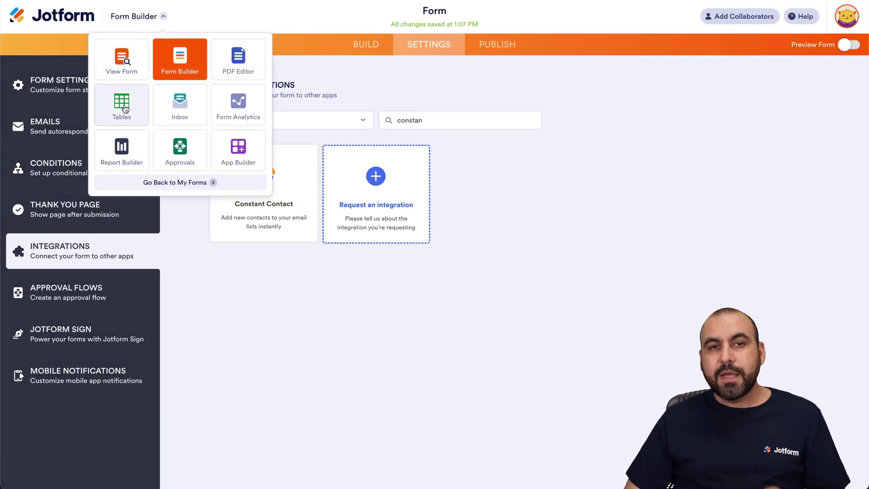
Open the form's two submissions in Jotform Tables and start adding a column
{"action": "left_click", "coordinate": [146, 118]}
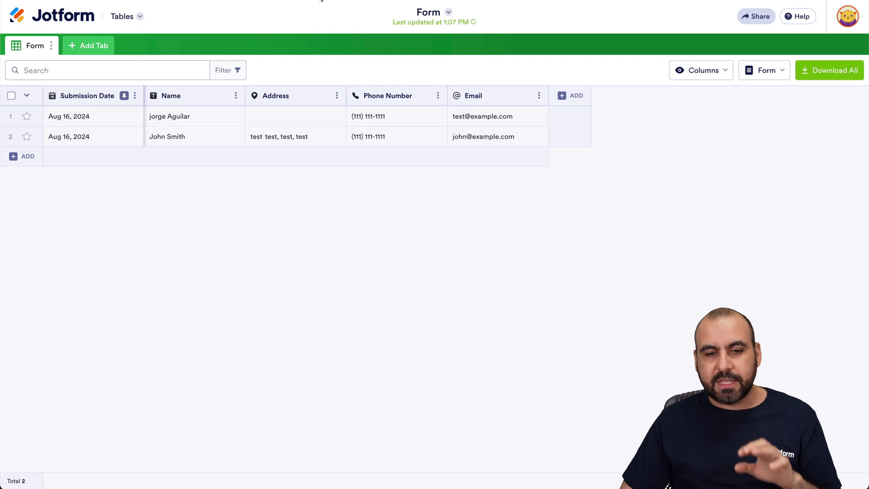
{"action": "left_click", "coordinate": [562, 95]}
Create a Send Data to Other Apps button column named 'SEND DATA'
{"action": "left_click", "coordinate": [500, 103]}
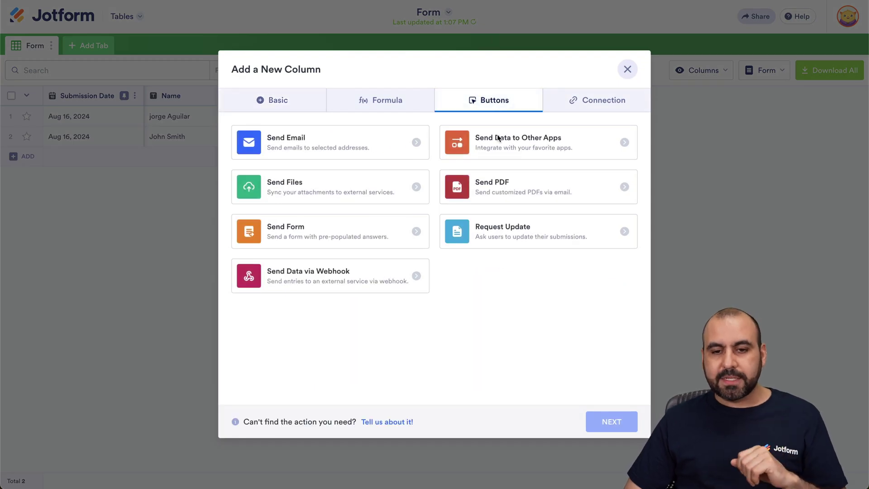
{"action": "left_click", "coordinate": [523, 142]}
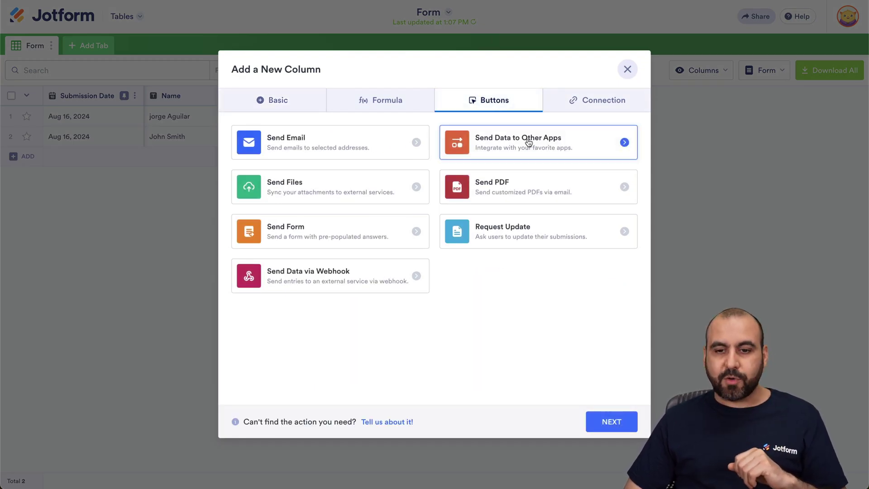
{"action": "left_click", "coordinate": [619, 413]}
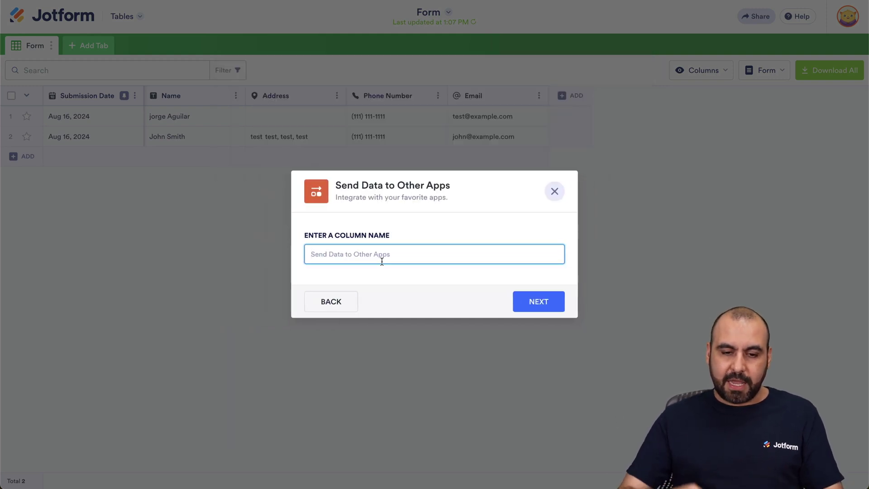
{"action": "type", "text": "SEND DATA"}
{"action": "left_click", "coordinate": [529, 302]}
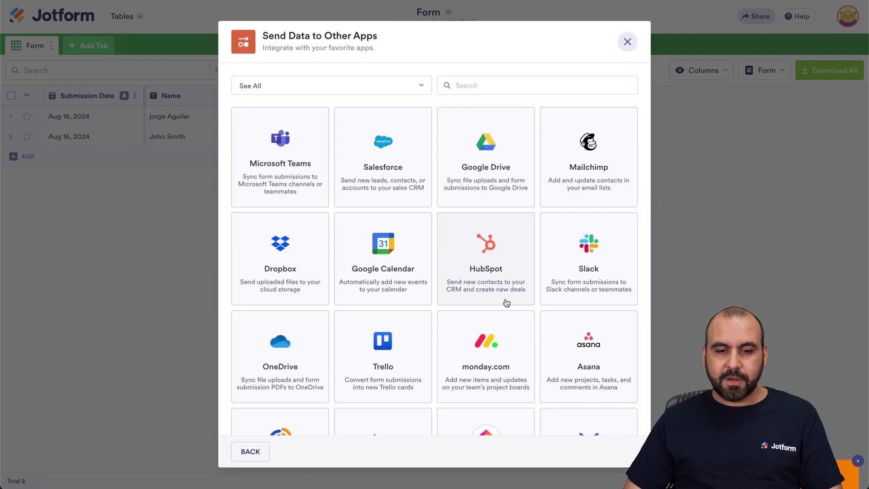
Choose Constant Contact as the column's target app
{"action": "left_click", "coordinate": [510, 85]}
{"action": "type", "text": "consta"}
{"action": "left_click", "coordinate": [301, 271]}
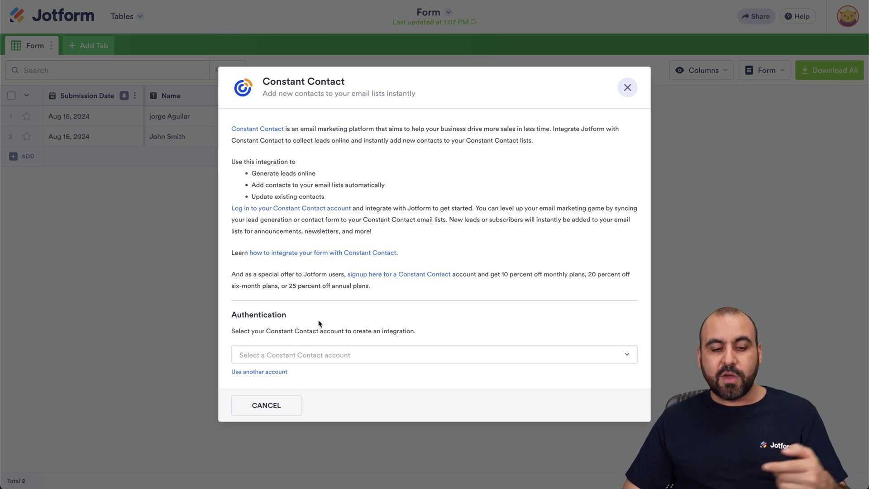
{"action": "left_click", "coordinate": [323, 354]}
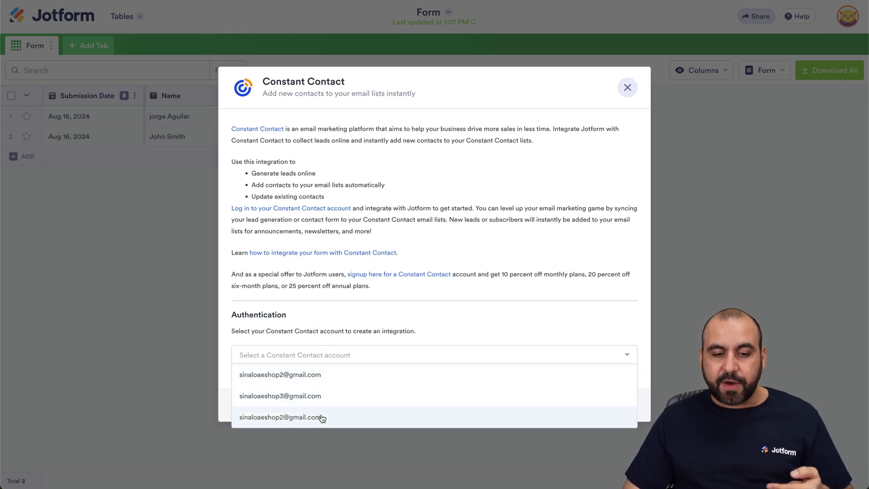
Connect the third Constant Contact account and send contacts to the My Contacts list
{"action": "left_click", "coordinate": [334, 273]}
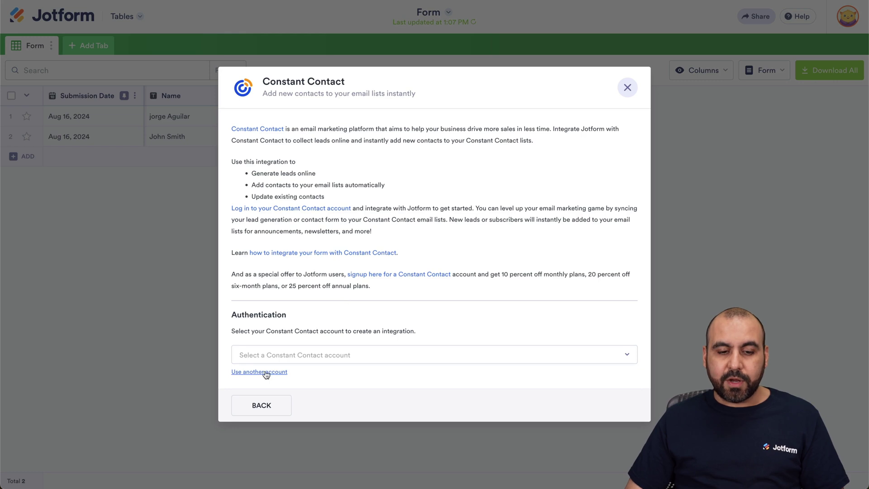
{"action": "left_click", "coordinate": [320, 359]}
{"action": "left_click", "coordinate": [320, 416]}
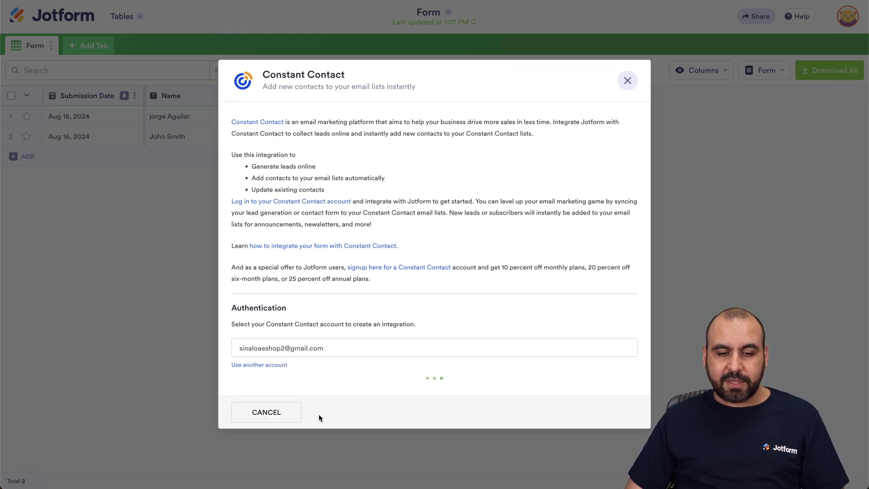
{"action": "left_click", "coordinate": [306, 259]}
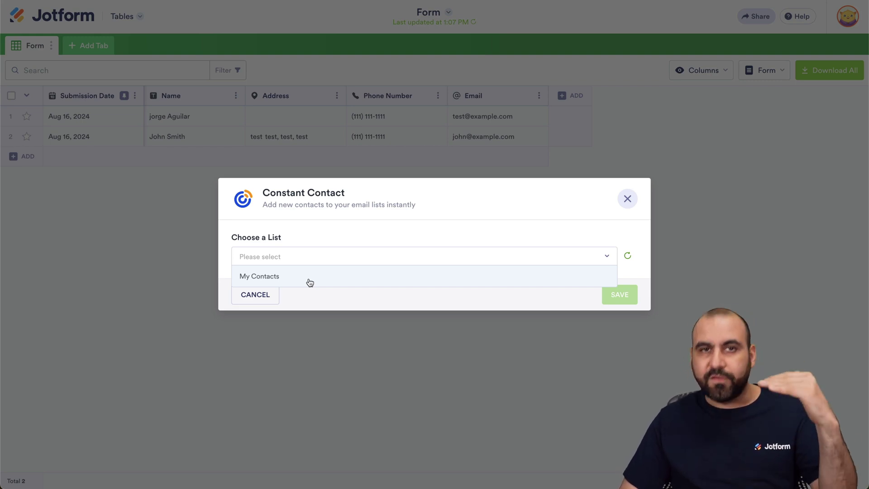
{"action": "left_click", "coordinate": [310, 278]}
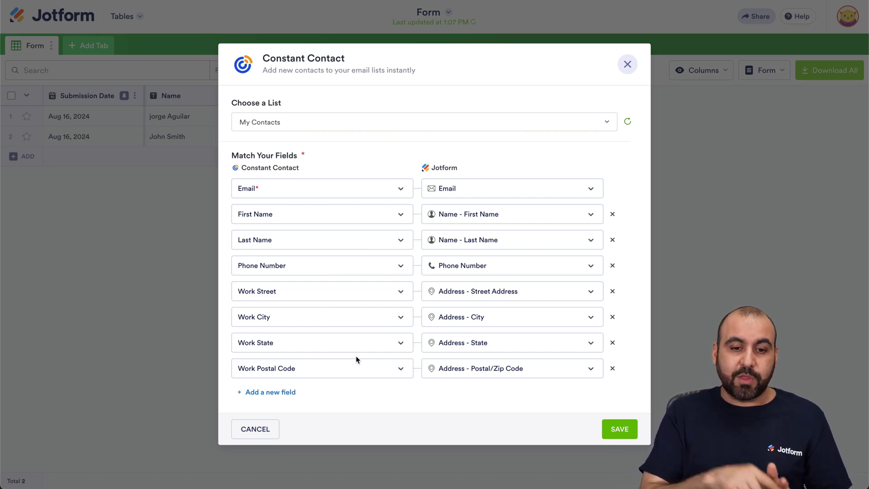
Remove the extra empty mapping row, check the Work City field, and save the mapping
{"action": "left_click", "coordinate": [285, 393]}
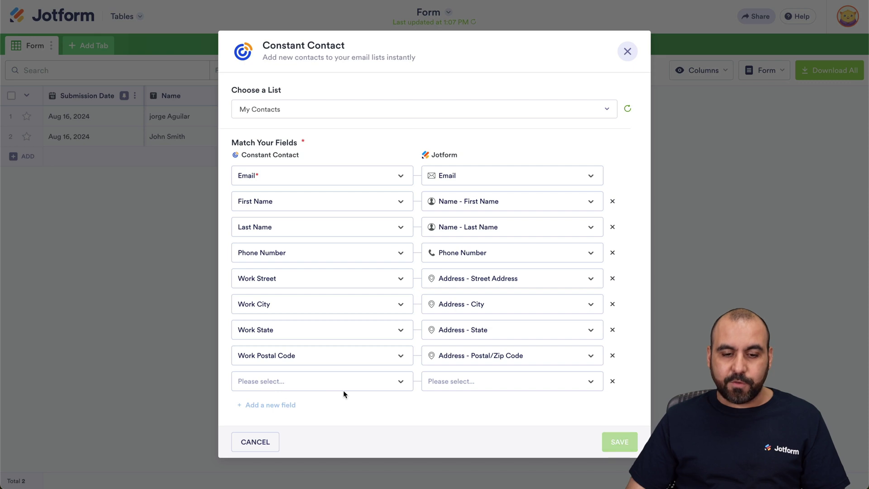
{"action": "left_click", "coordinate": [358, 385]}
{"action": "scroll", "coordinate": [336, 363], "scroll_direction": "down", "scroll_amount": 3}
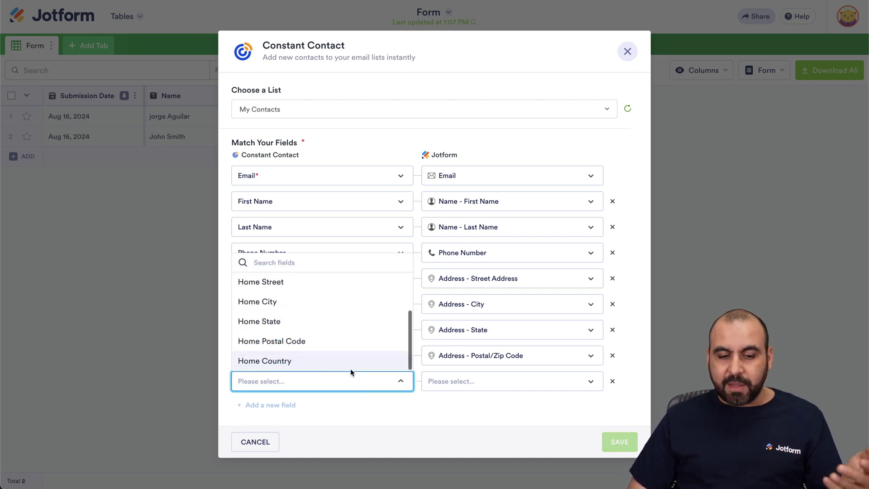
{"action": "scroll", "coordinate": [369, 361], "scroll_direction": "up", "scroll_amount": 3}
{"action": "left_click", "coordinate": [403, 382]}
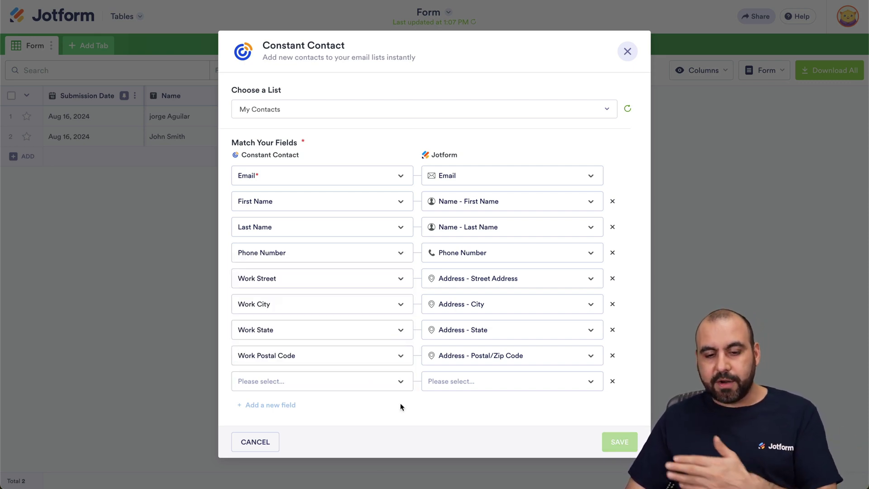
{"action": "left_click", "coordinate": [613, 382]}
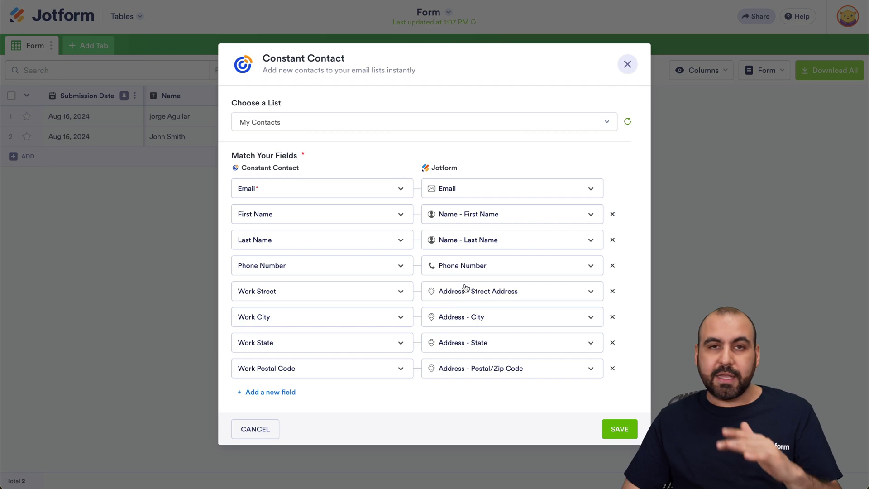
{"action": "left_click", "coordinate": [544, 320]}
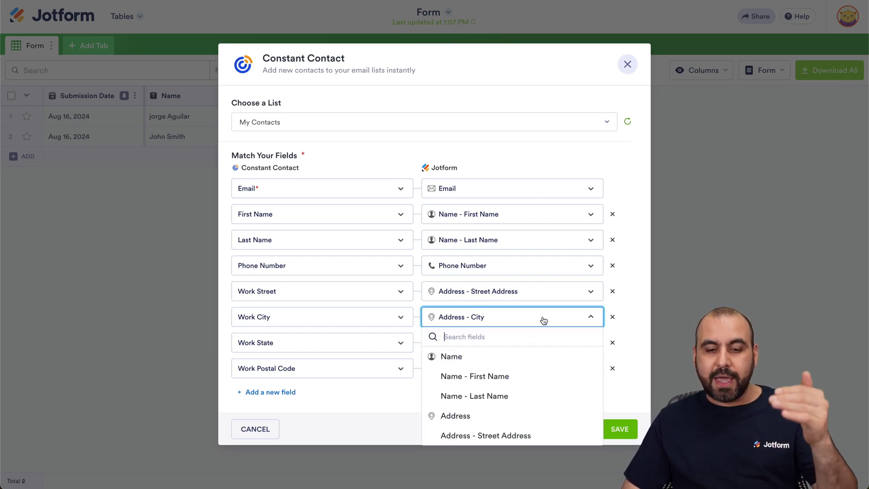
{"action": "left_click", "coordinate": [633, 327]}
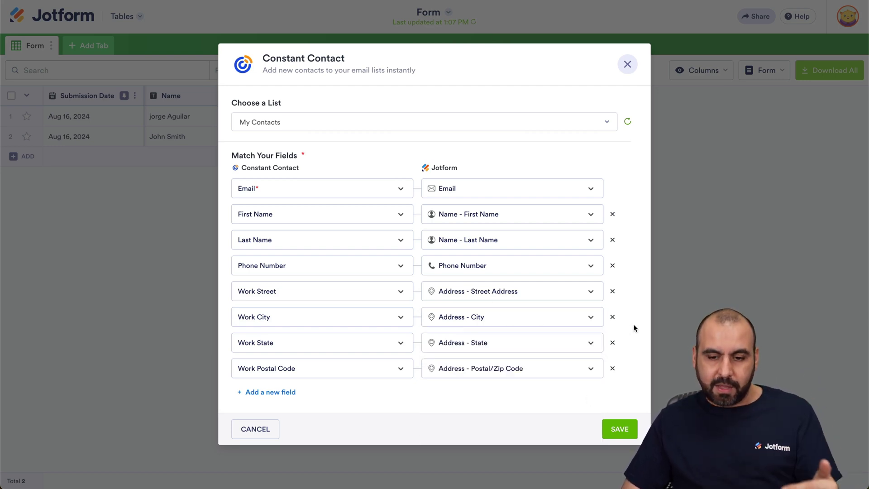
{"action": "left_click", "coordinate": [619, 427]}
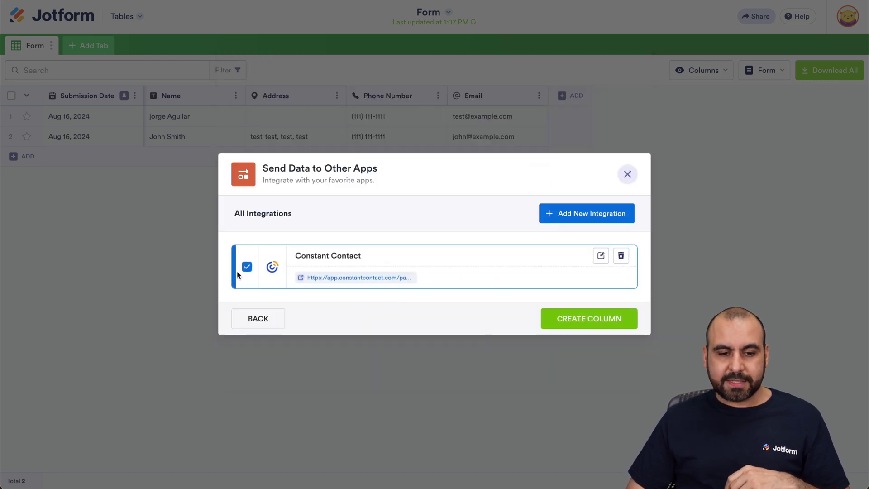
Create the SEND DATA column, send submission 2 to Constant Contact, and reload Contacts
{"action": "left_click", "coordinate": [598, 323]}
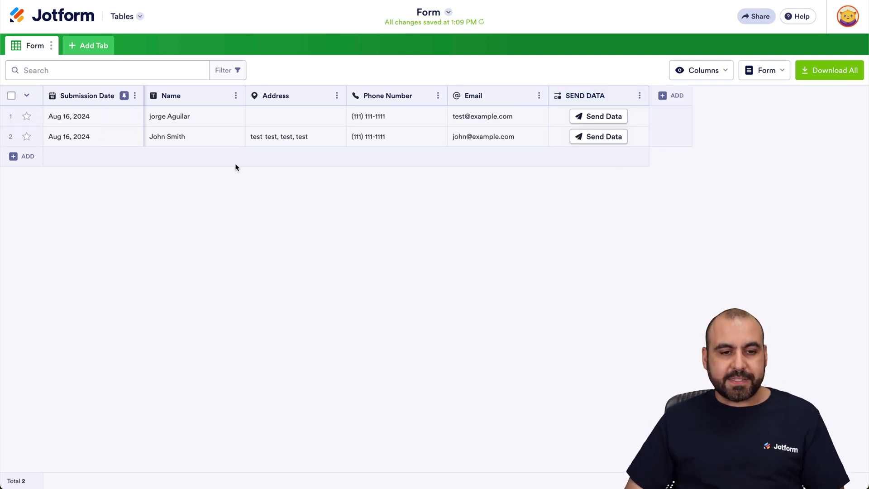
{"action": "mouse_move", "coordinate": [154, 143]}
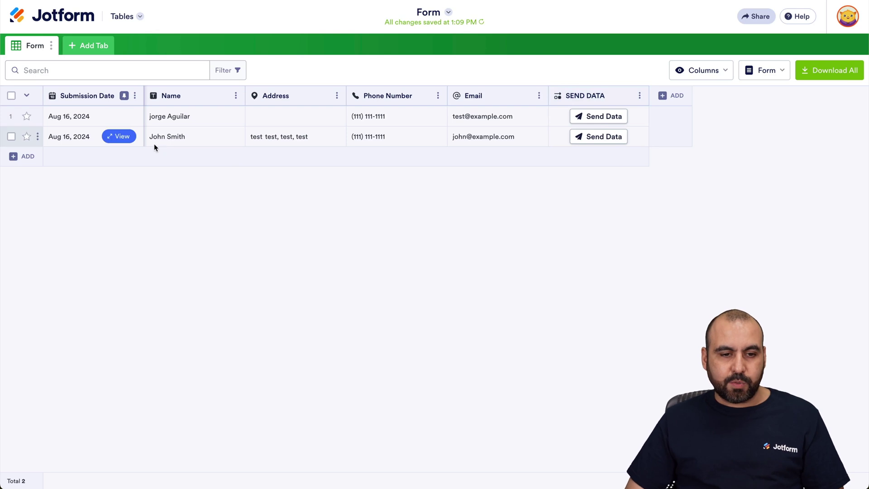
{"action": "left_click", "coordinate": [591, 139]}
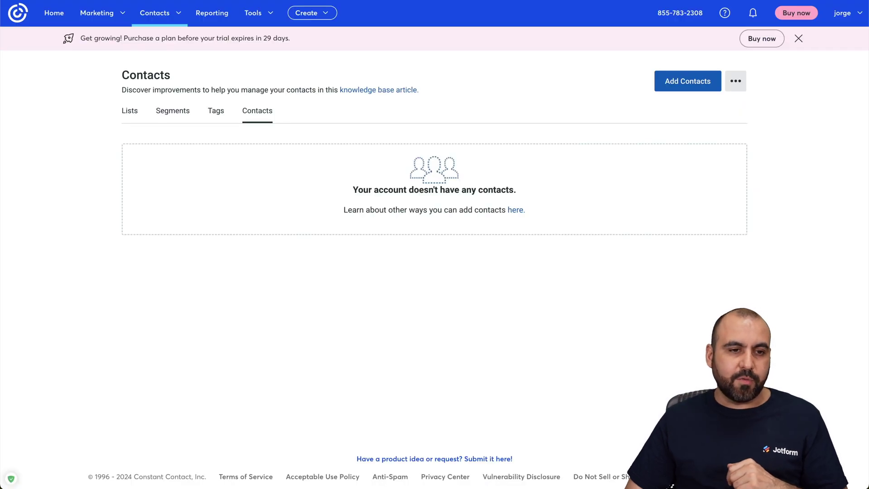
{"action": "key", "text": "ctrl+r"}
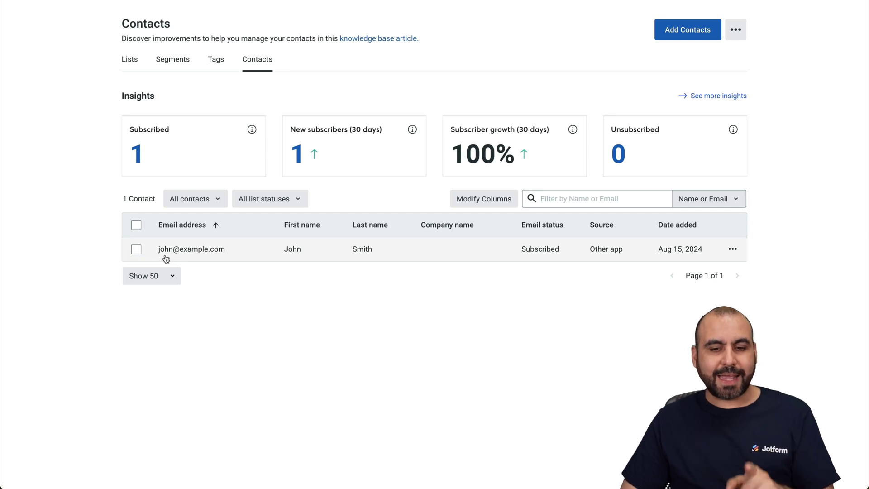
Review the new contact's work address, phone and list in Contact details, then close it
{"action": "left_click", "coordinate": [246, 256]}
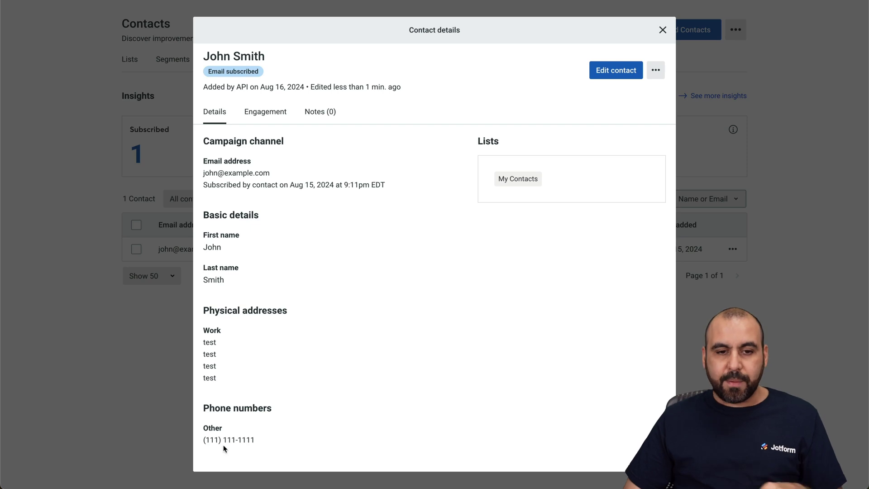
{"action": "left_click", "coordinate": [662, 30]}
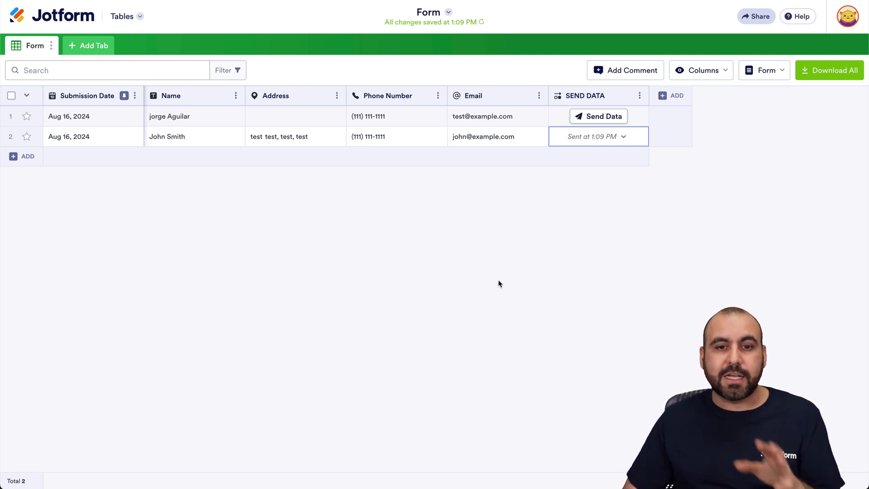
Clear the table selection and open the SEND DATA column's button style settings
{"action": "left_click", "coordinate": [544, 258]}
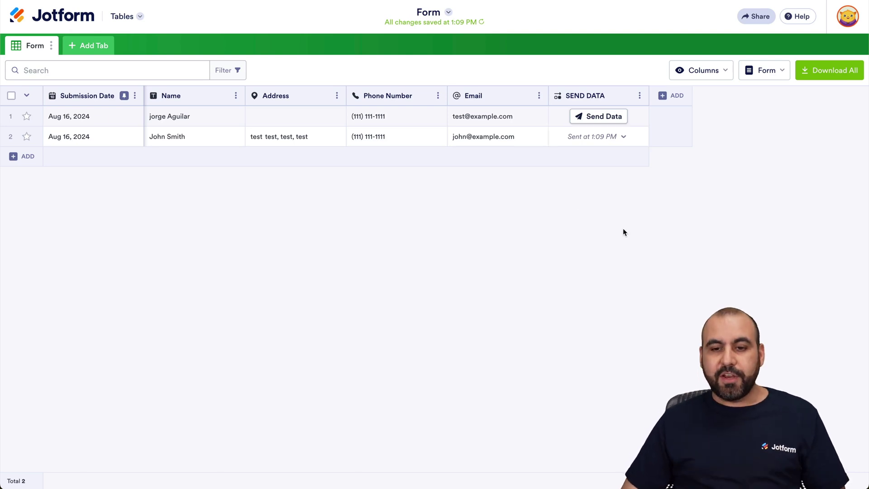
{"action": "left_click", "coordinate": [640, 95]}
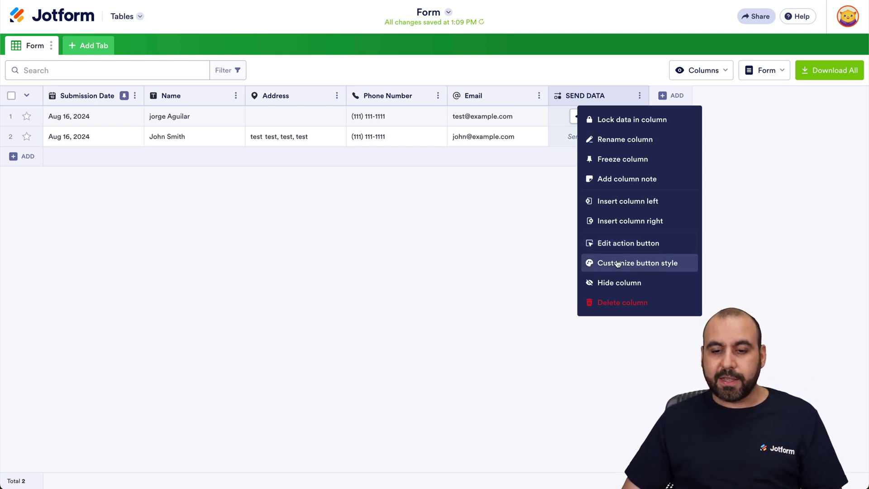
{"action": "left_click", "coordinate": [645, 264]}
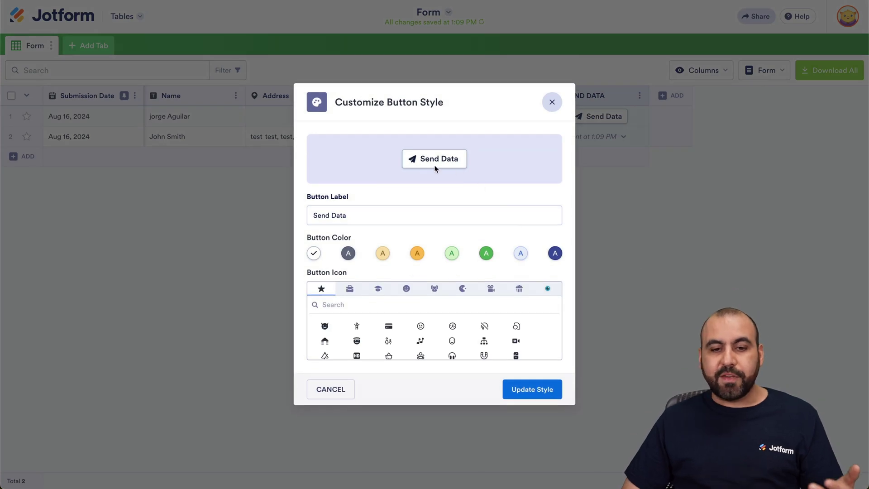
Change the button label to 'Constant Contact'
{"action": "left_click", "coordinate": [315, 212]}
{"action": "key", "text": "alt+shift+Right"}
{"action": "key", "text": "alt+shift+Right"}
{"action": "type", "text": "Constant Contact"}
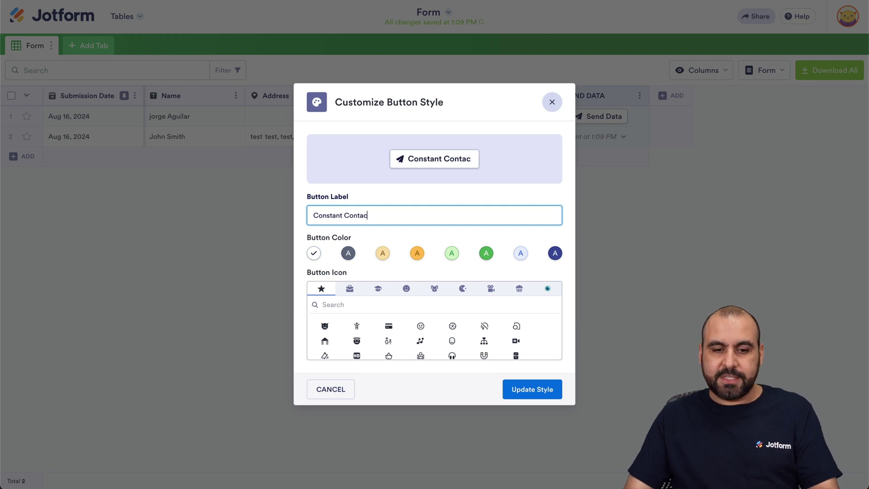
{"action": "left_click", "coordinate": [556, 260]}
Make the button dark blue with a person icon, apply it, and send submission 1
{"action": "left_click", "coordinate": [556, 254]}
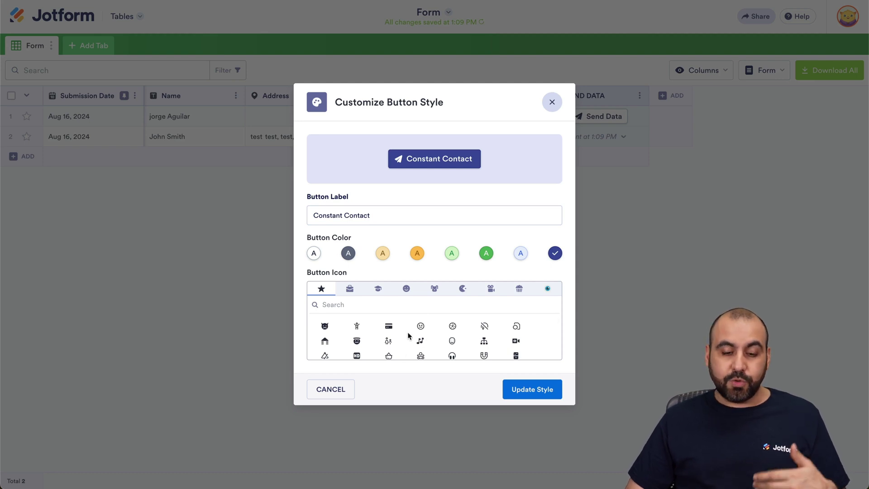
{"action": "scroll", "coordinate": [409, 336], "scroll_direction": "down", "scroll_amount": 5}
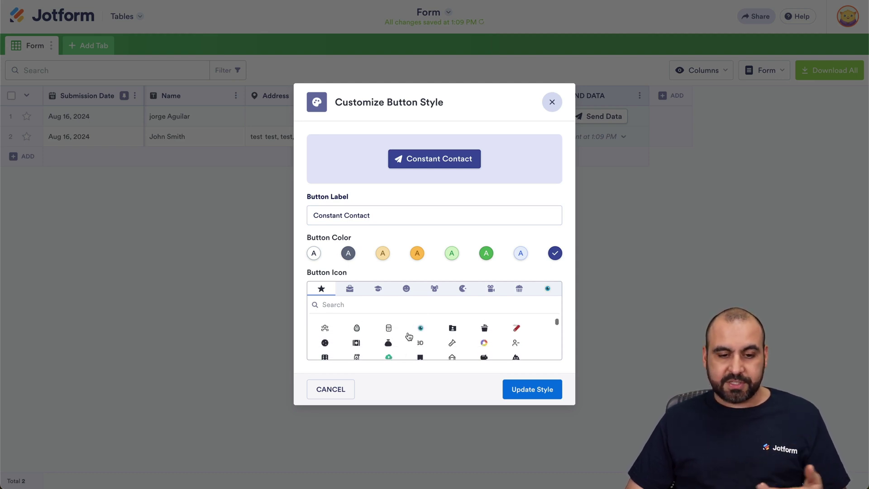
{"action": "scroll", "coordinate": [409, 336], "scroll_direction": "down", "scroll_amount": 5}
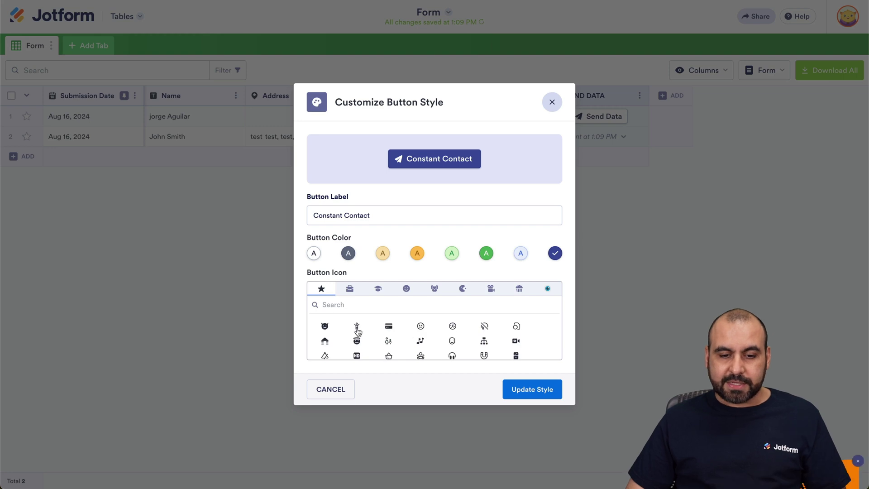
{"action": "left_click", "coordinate": [357, 328]}
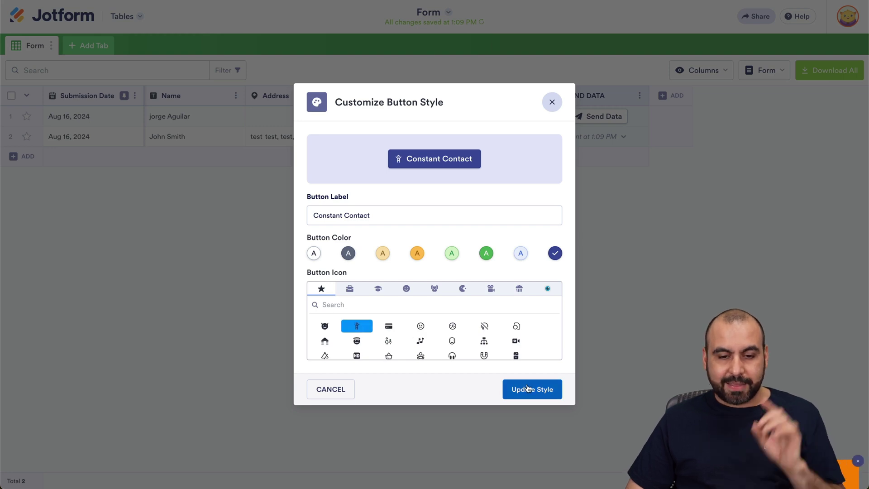
{"action": "left_click", "coordinate": [528, 389]}
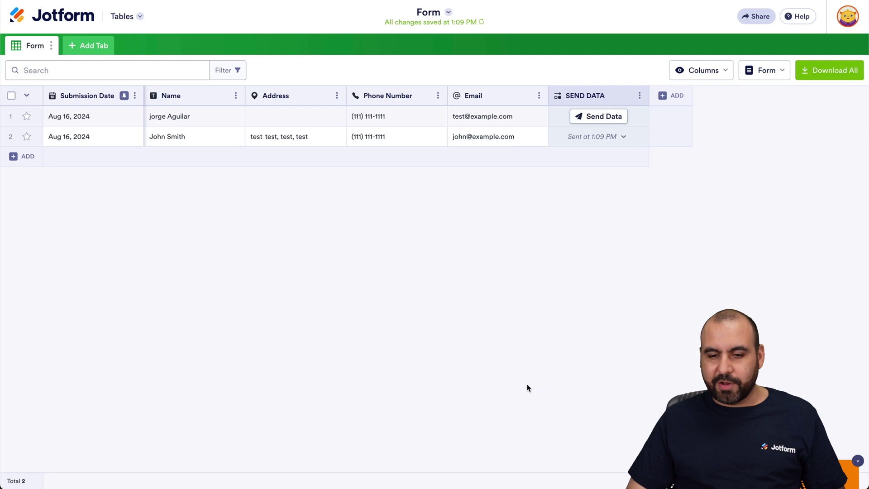
{"action": "left_click", "coordinate": [590, 118]}
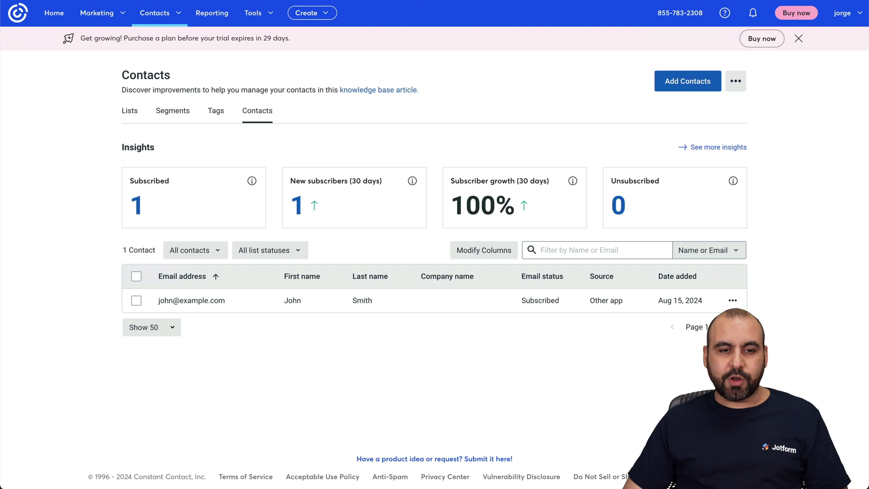
Reload the Constant Contact Contacts list so the first submission appears as a subscribed contact
{"action": "key", "text": "F5"}
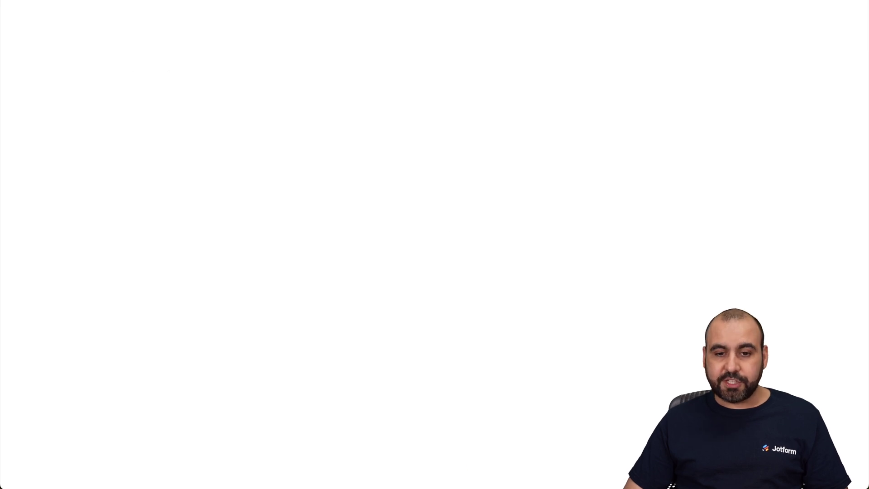